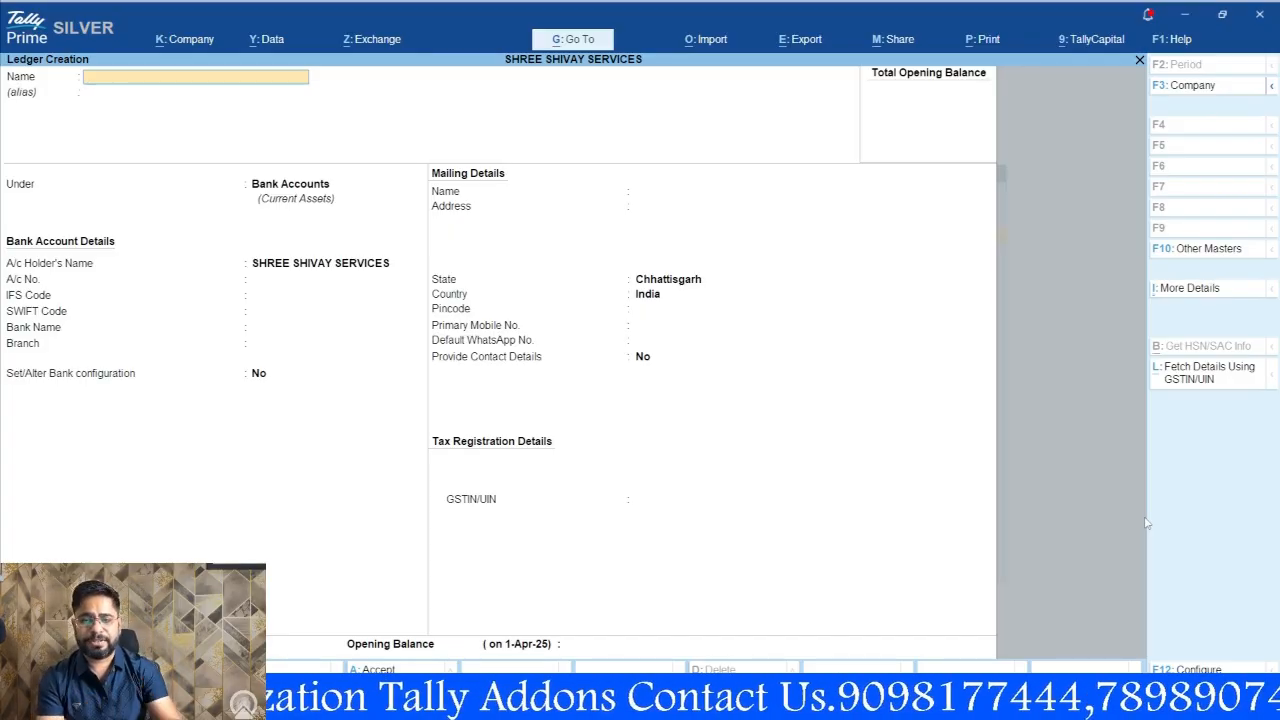
# Step: Leave the ledger creation form without saving and open a new Contra voucher
pyautogui.press('Escape')
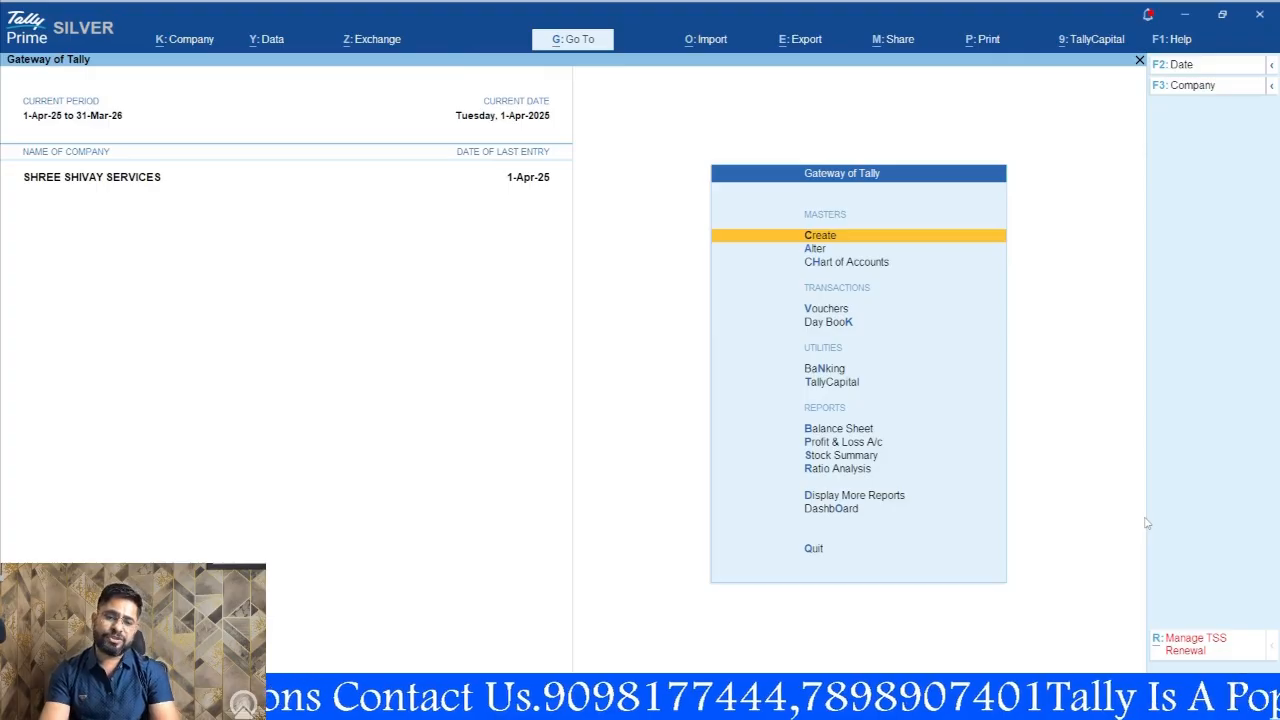
pyautogui.press('Down')
pyautogui.press('Down')
pyautogui.press('Down')
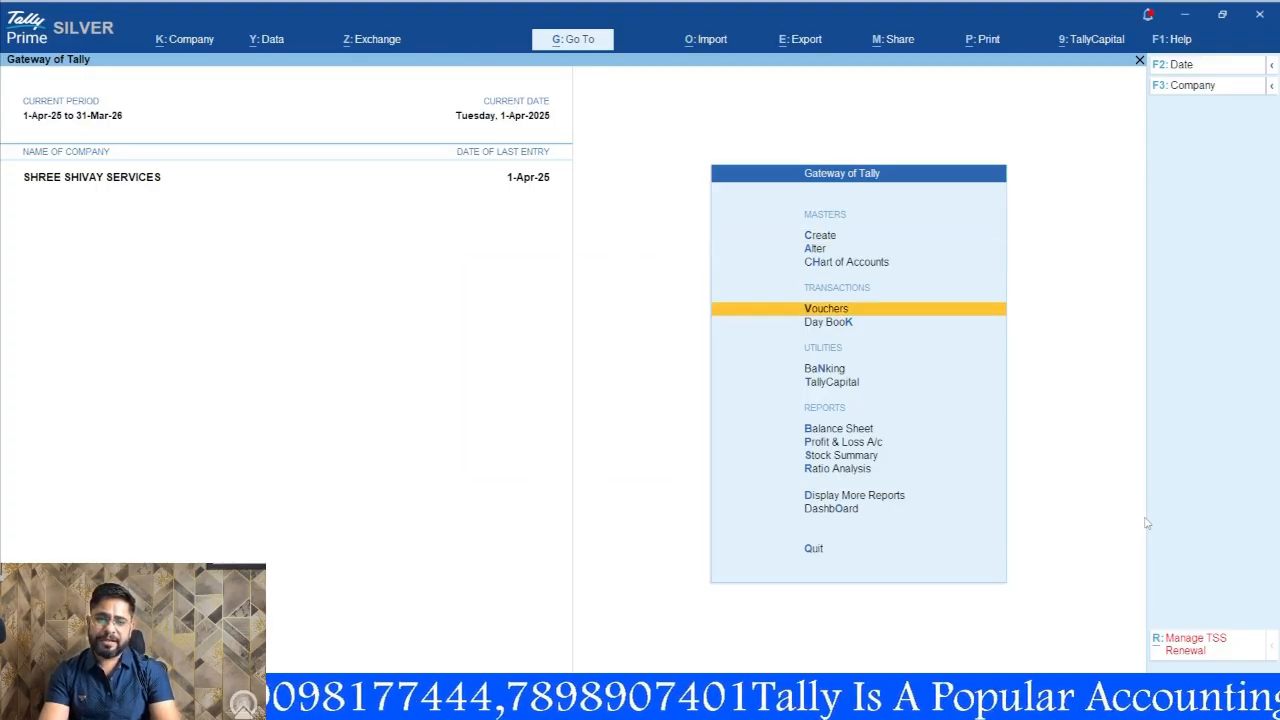
pyautogui.press('Return')
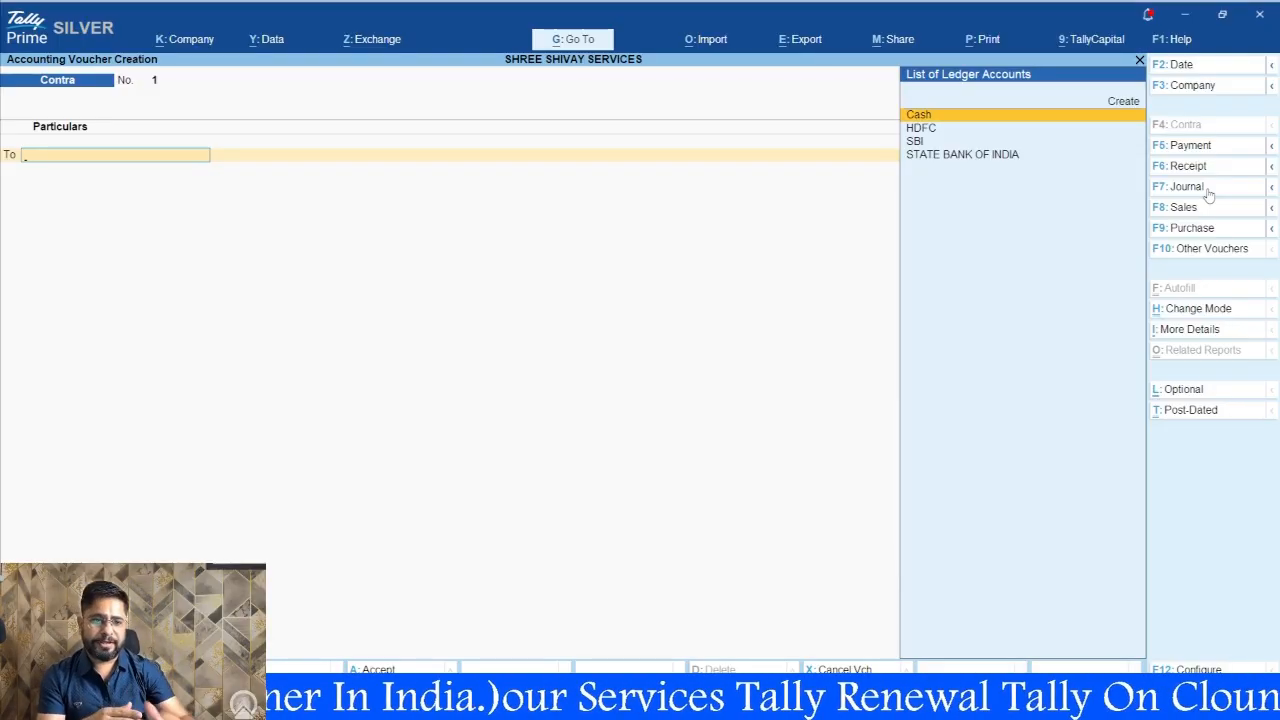
pyautogui.click(1194, 142)
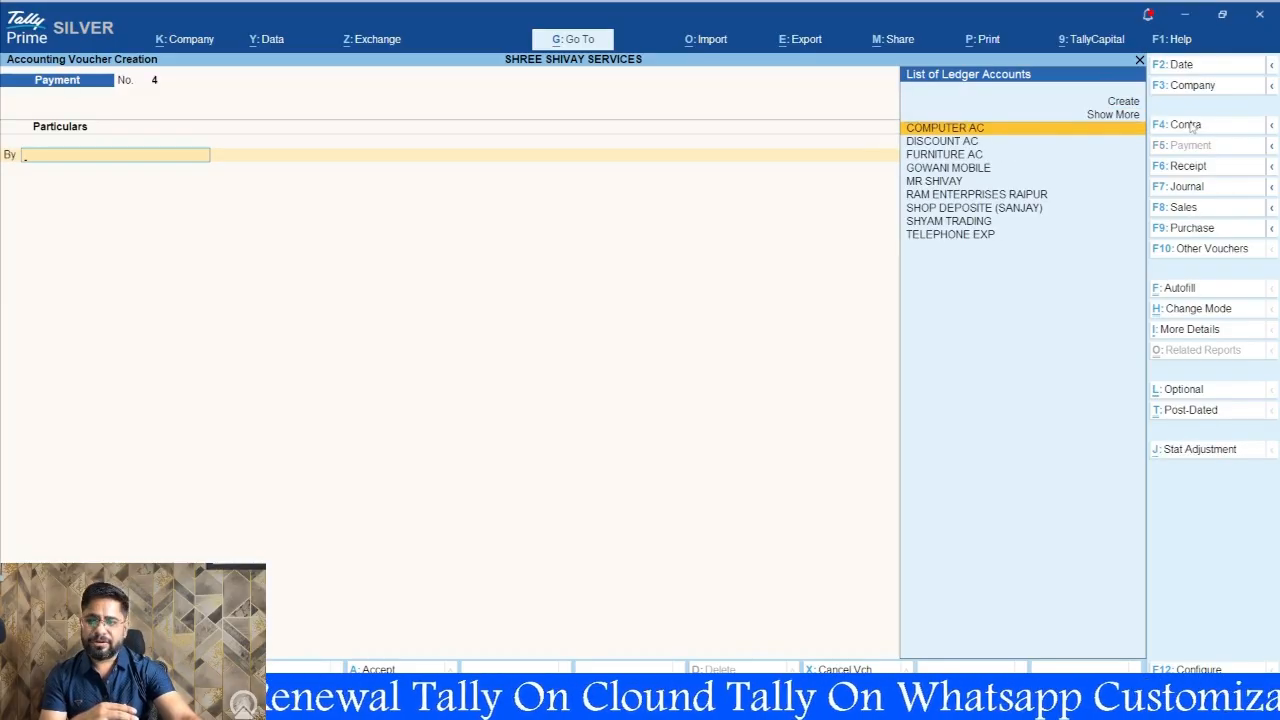
pyautogui.click(1185, 124)
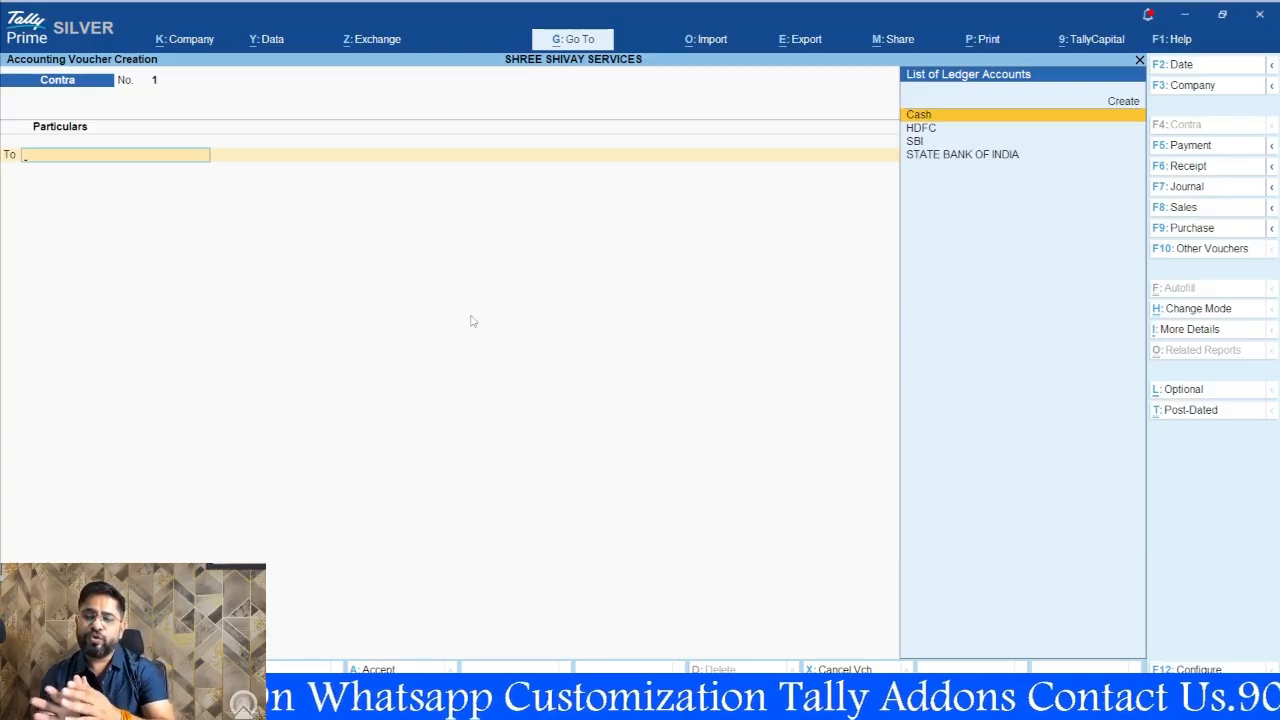
# Step: Credit the Cash ledger with 400000 in the first Contra voucher
pyautogui.press('Return')
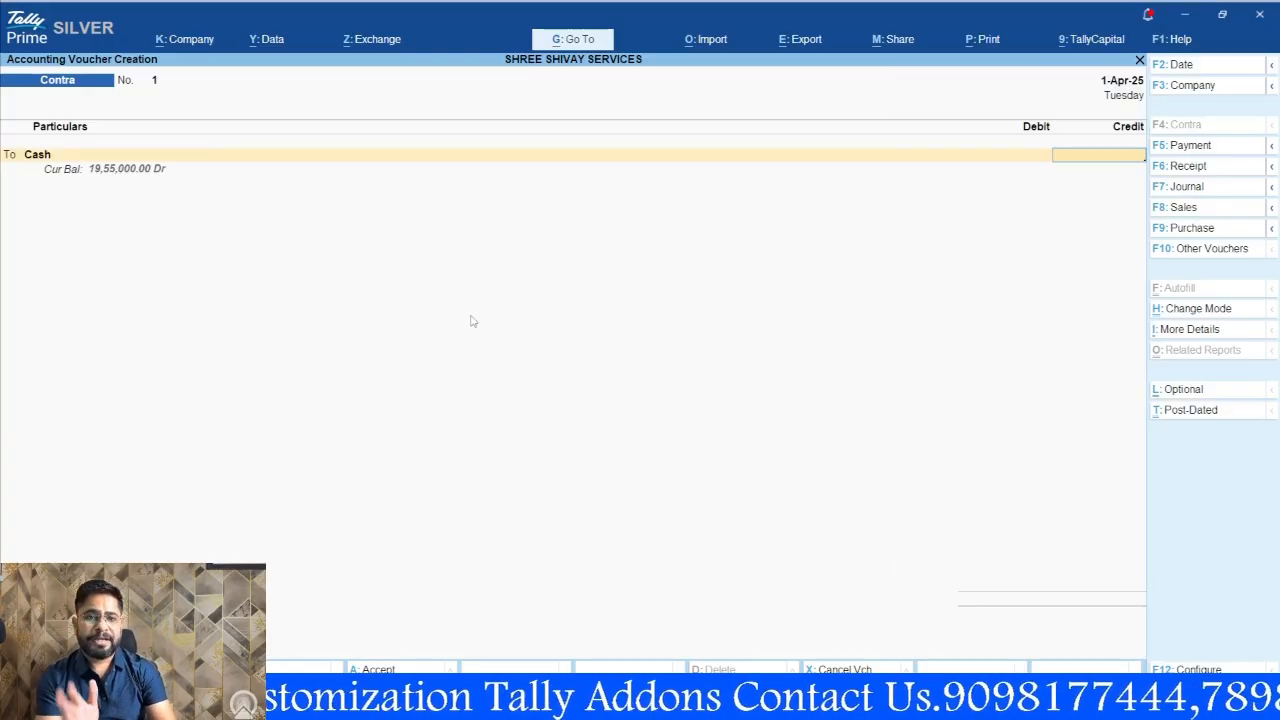
pyautogui.write('400000')
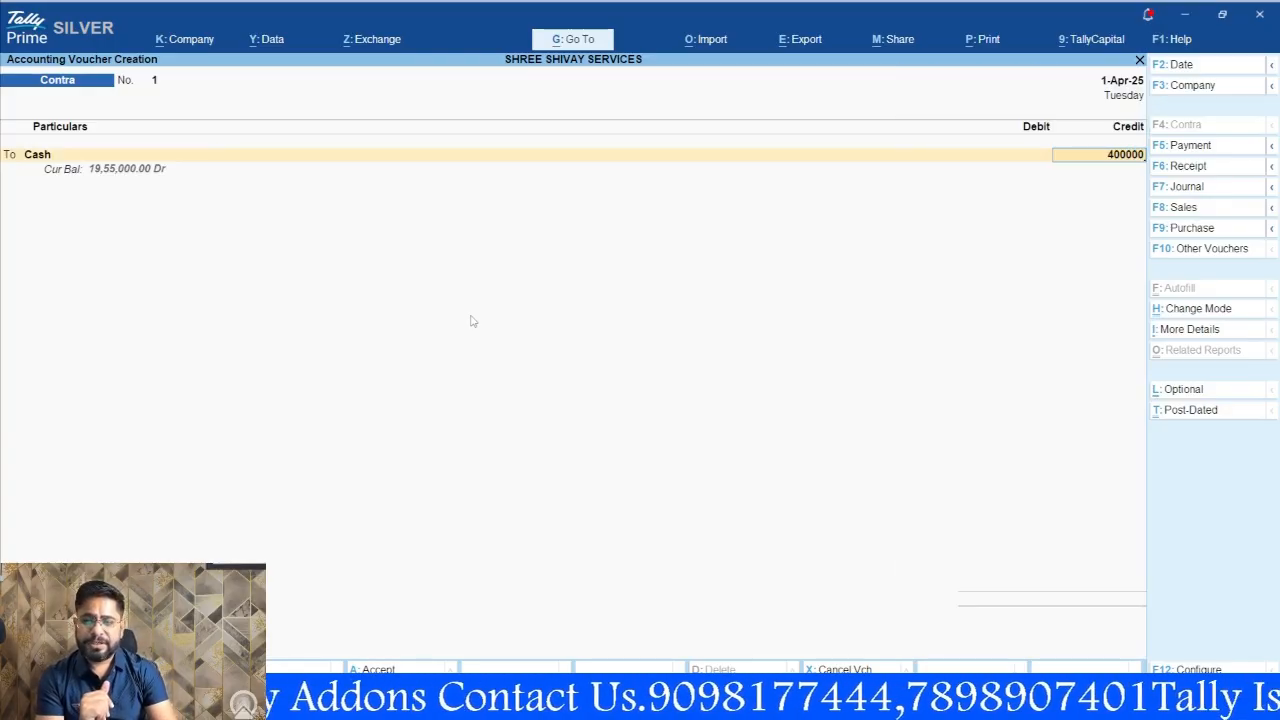
pyautogui.press('Return')
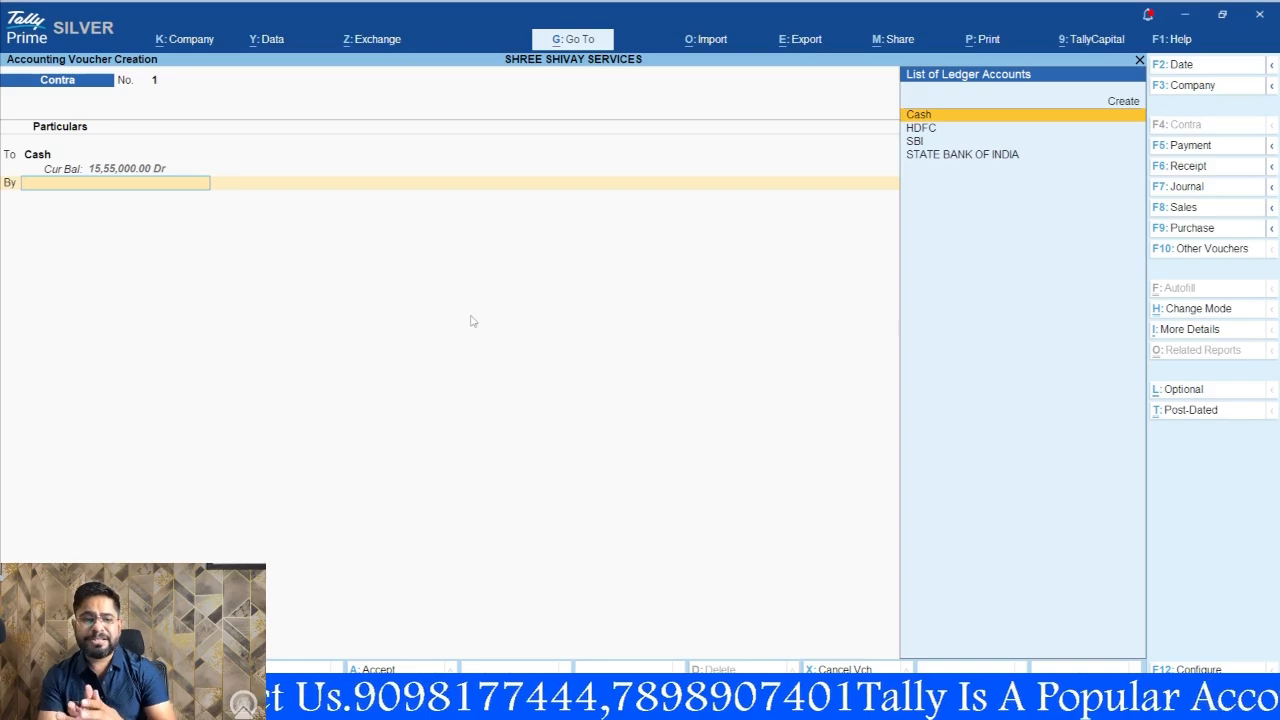
# Step: Debit STATE BANK OF INDIA with the same 4,00,000 as the voucher's balancing entry
pyautogui.press('Down')
pyautogui.press('Down')
pyautogui.press('Down')
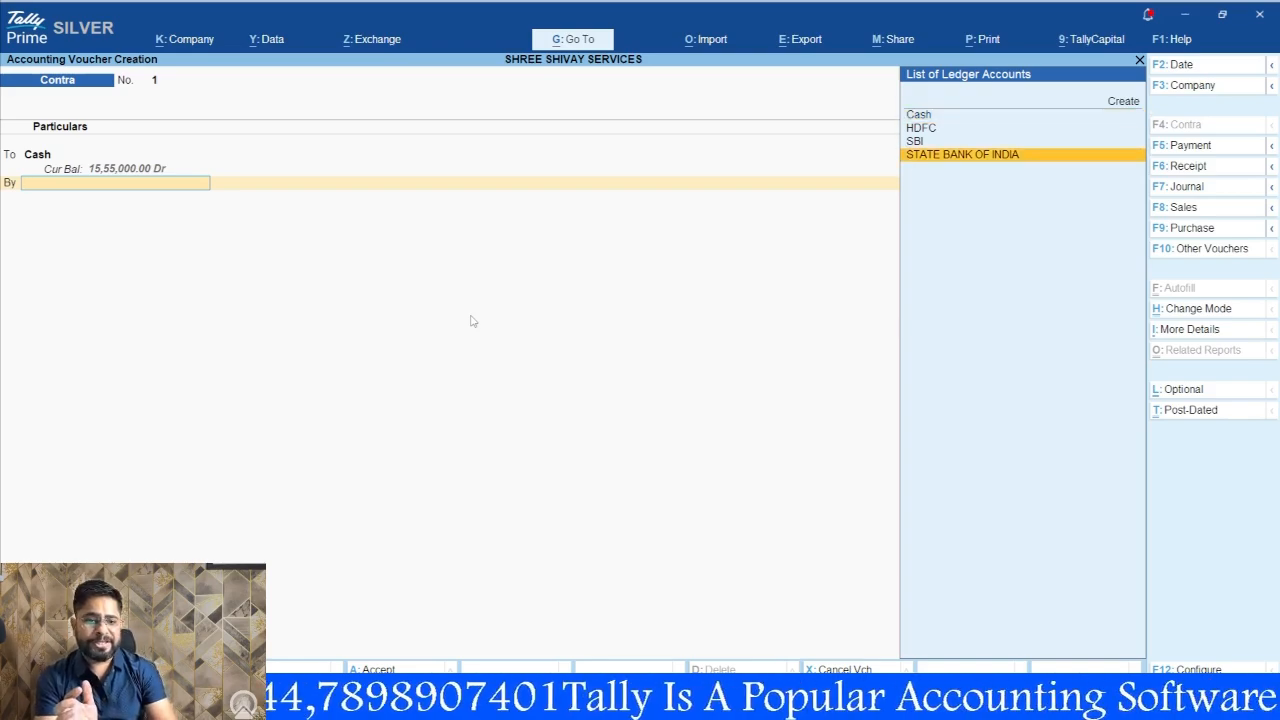
pyautogui.press('Up')
pyautogui.press('Up')
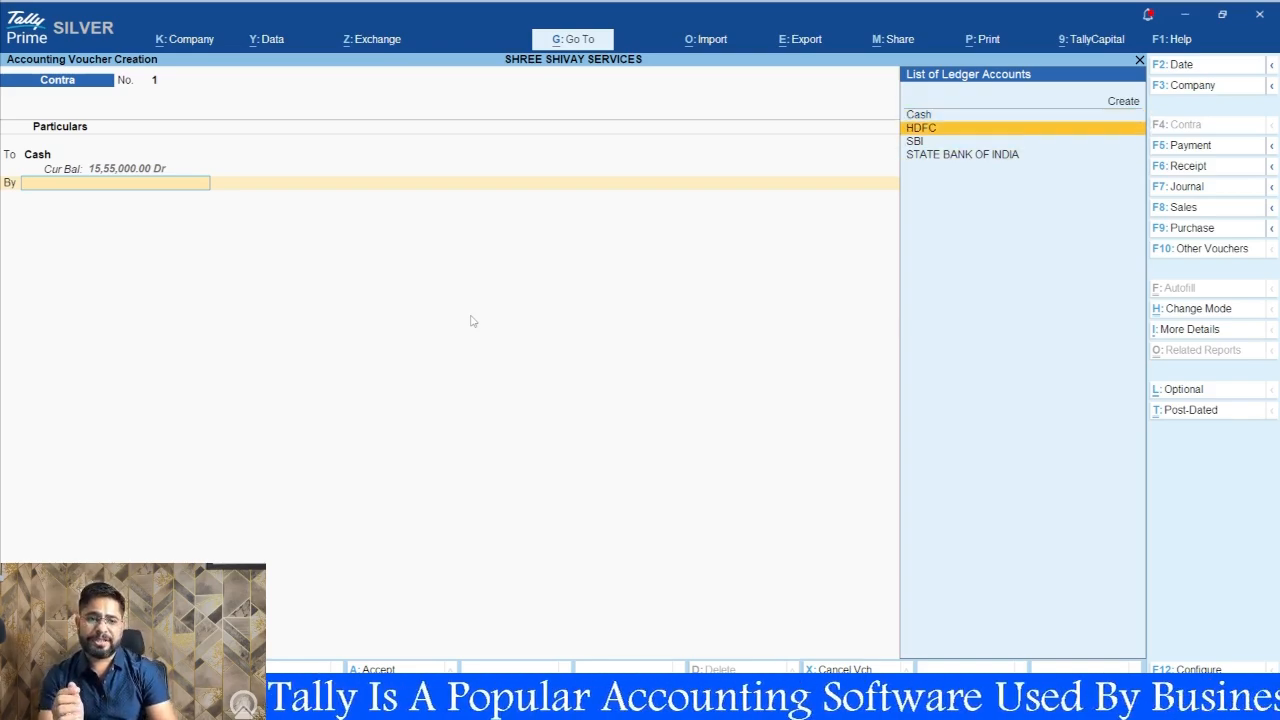
pyautogui.press('Down')
pyautogui.press('Down')
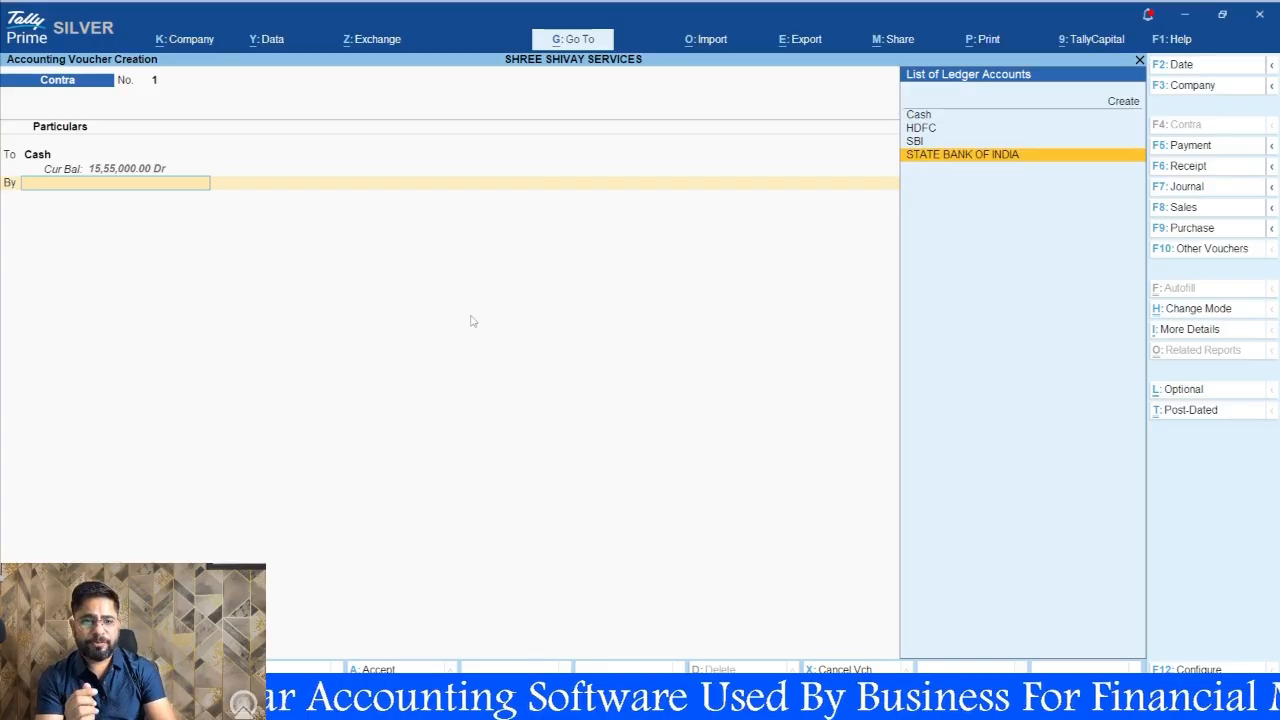
pyautogui.press('Return')
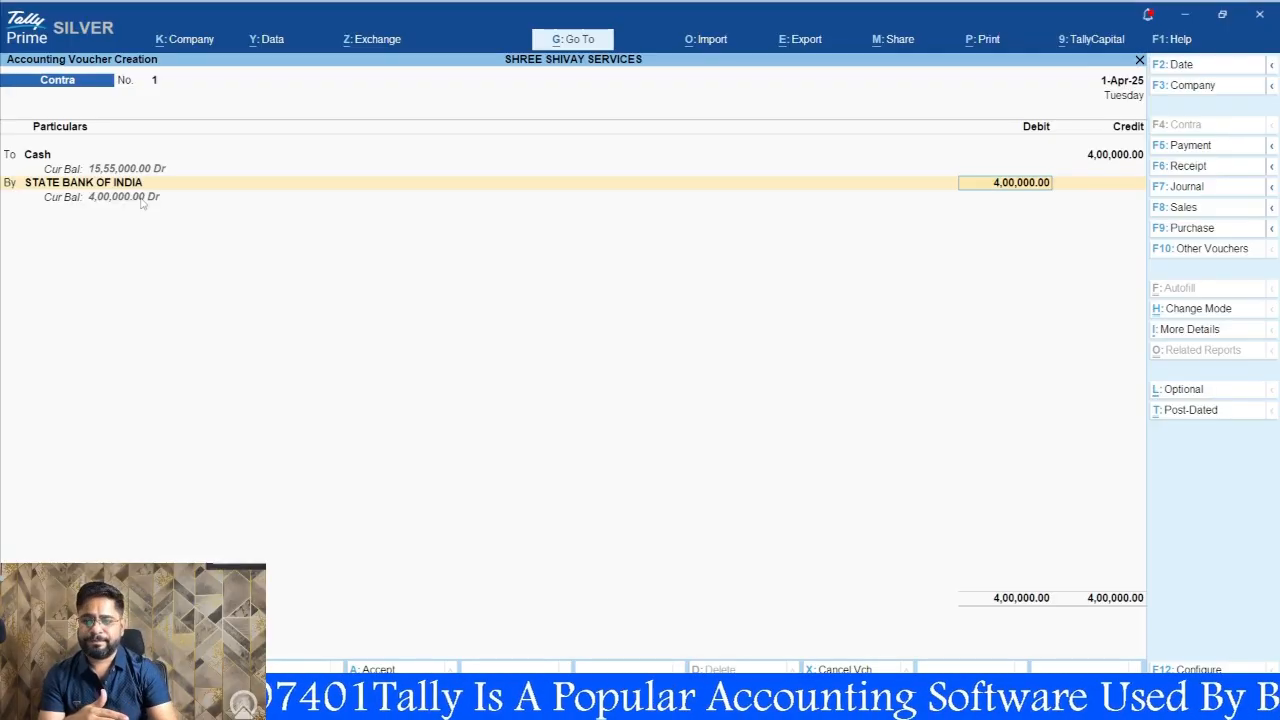
# Step: Accept the Cash bank allocation for STATE BANK OF INDIA with blank denominations and save the deposit voucher
pyautogui.press('Return')
pyautogui.press('Return')
pyautogui.press('Return')
pyautogui.press('Return')
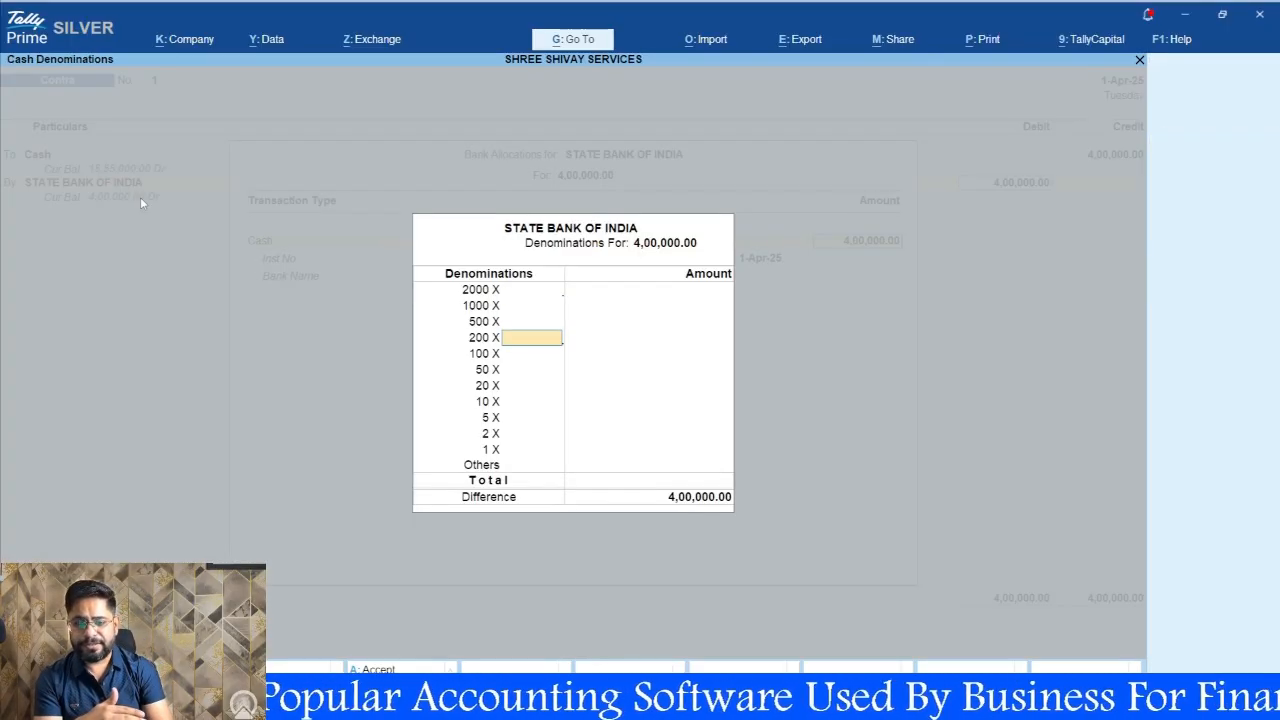
pyautogui.hotkey('ctrl', 'a')
pyautogui.hotkey('ctrl', 'a')
pyautogui.hotkey('ctrl', 'a')
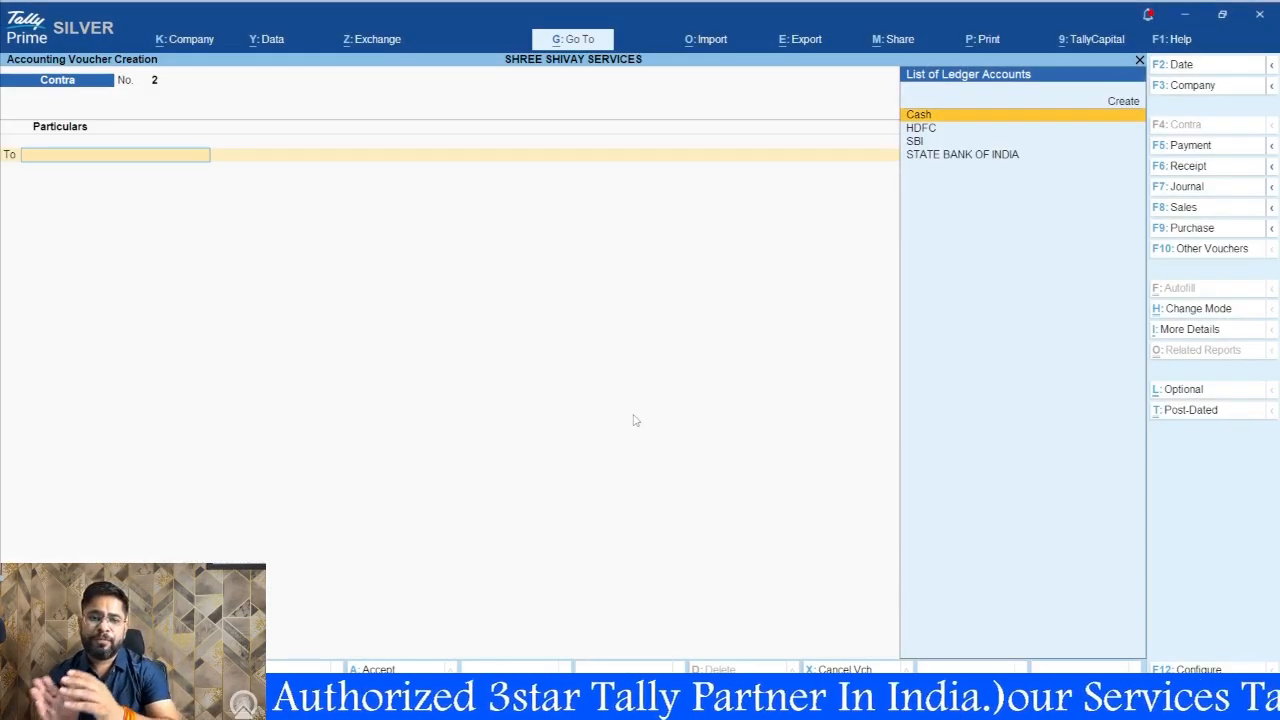
# Step: Credit the SBI ledger with 10000 in Contra voucher 2, as a Cheque with cheque range Not Applicable
pyautogui.press('Down')
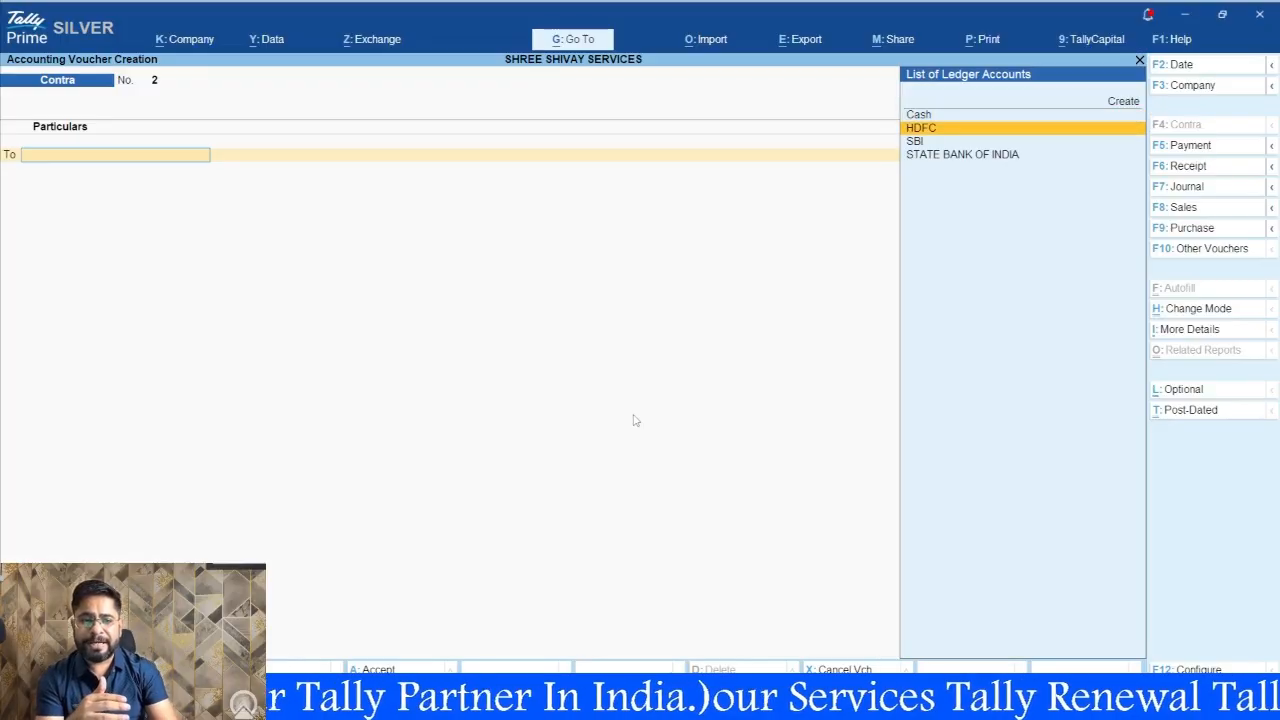
pyautogui.press('Up')
pyautogui.press('Return')
pyautogui.press('BackSpace')
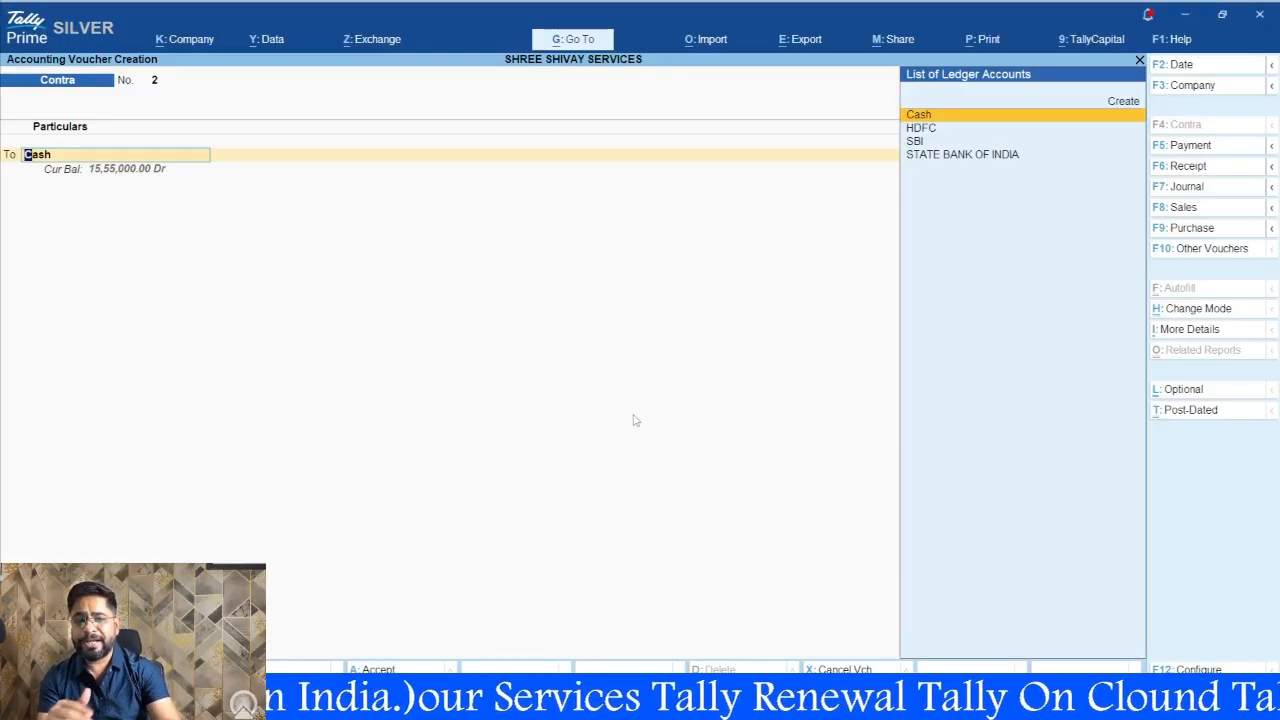
pyautogui.press('Down')
pyautogui.press('Down')
pyautogui.press('Return')
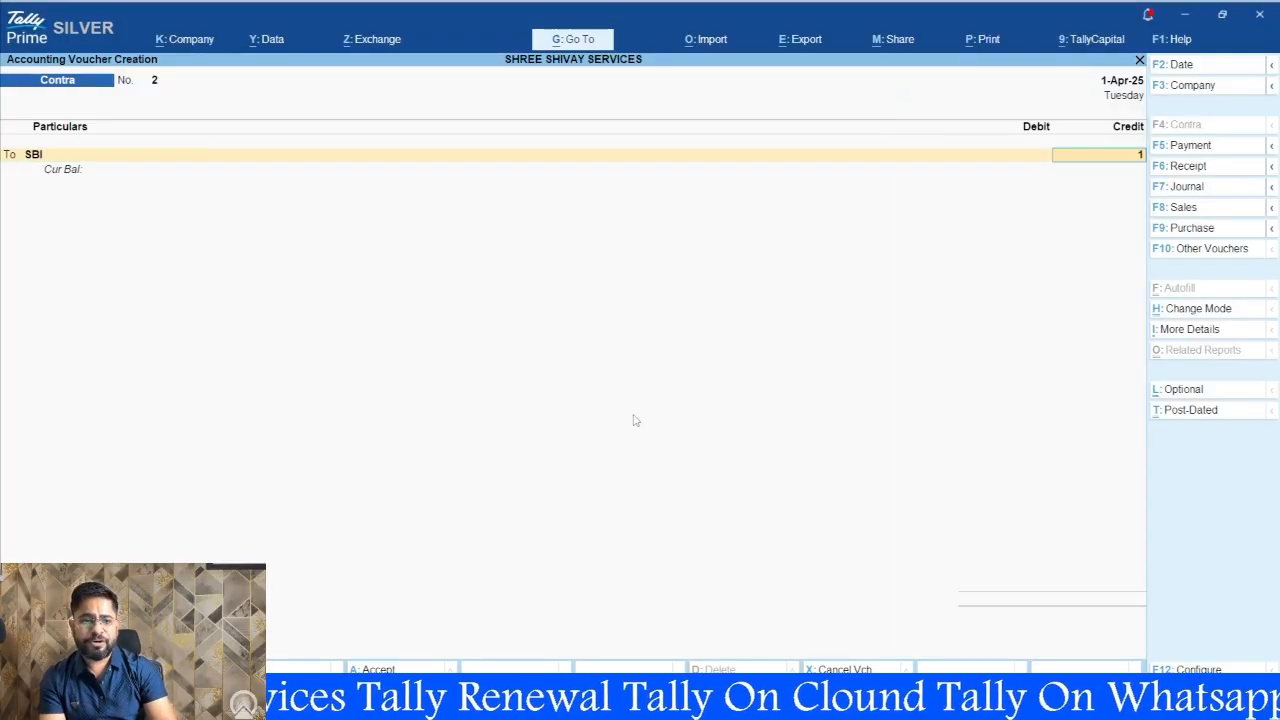
pyautogui.write('10000')
pyautogui.press('Return')
pyautogui.press('Return')
pyautogui.press('Return')
pyautogui.press('Return')
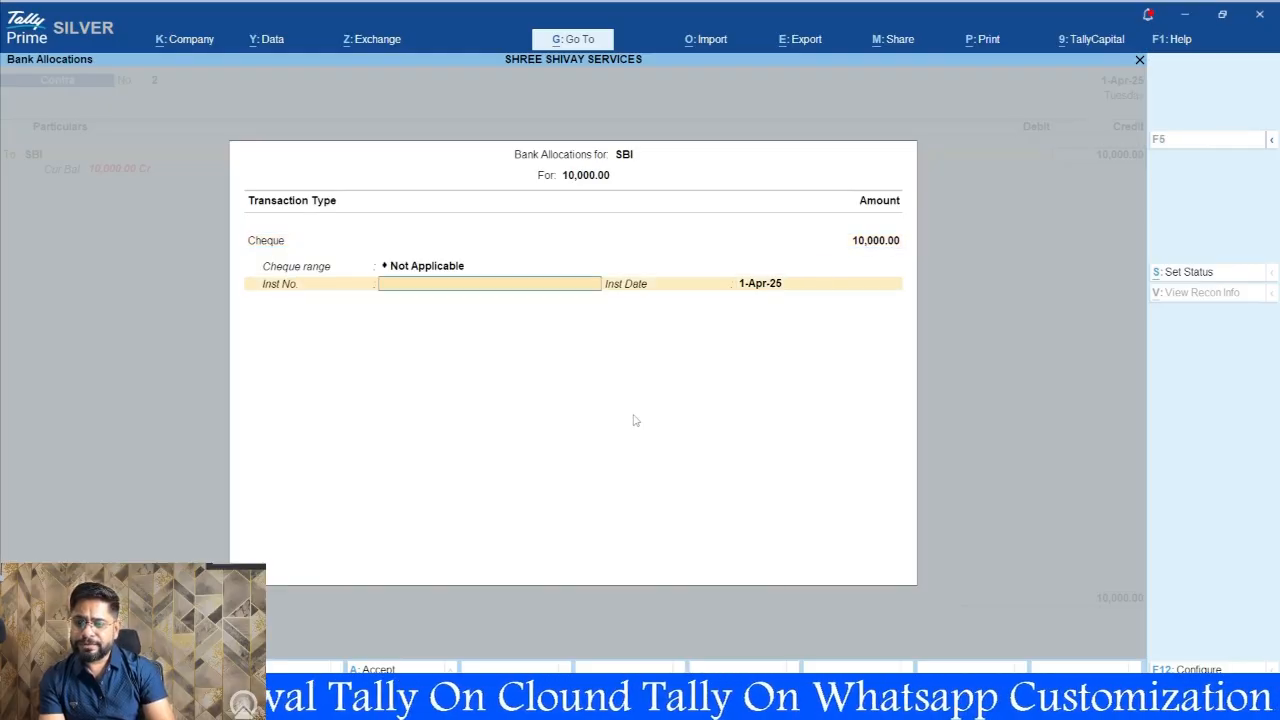
# Step: Change the credited ledger to STATE BANK OF INDIA and accept its bank allocation for 10,000
pyautogui.press('BackSpace')
pyautogui.press('BackSpace')
pyautogui.press('BackSpace')
pyautogui.press('BackSpace')
pyautogui.press('BackSpace')
pyautogui.press('Return')
pyautogui.press('Return')
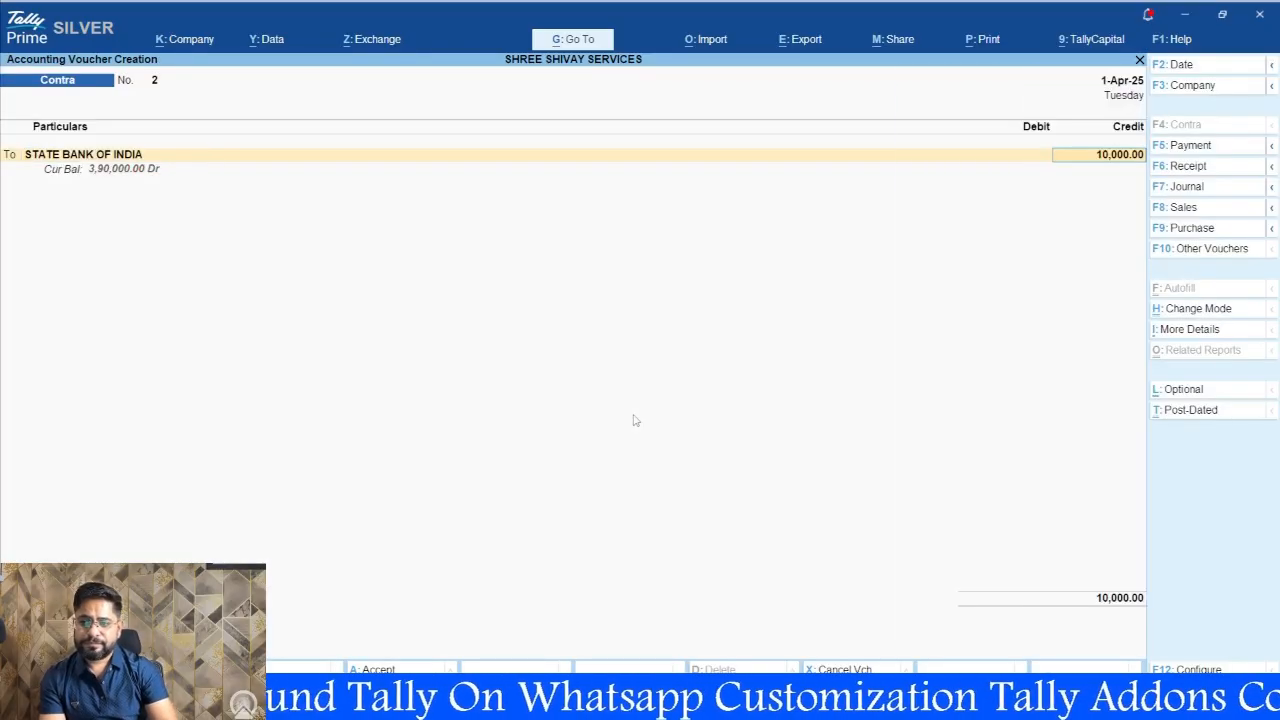
pyautogui.press('Return')
pyautogui.press('Return')
pyautogui.press('Return')
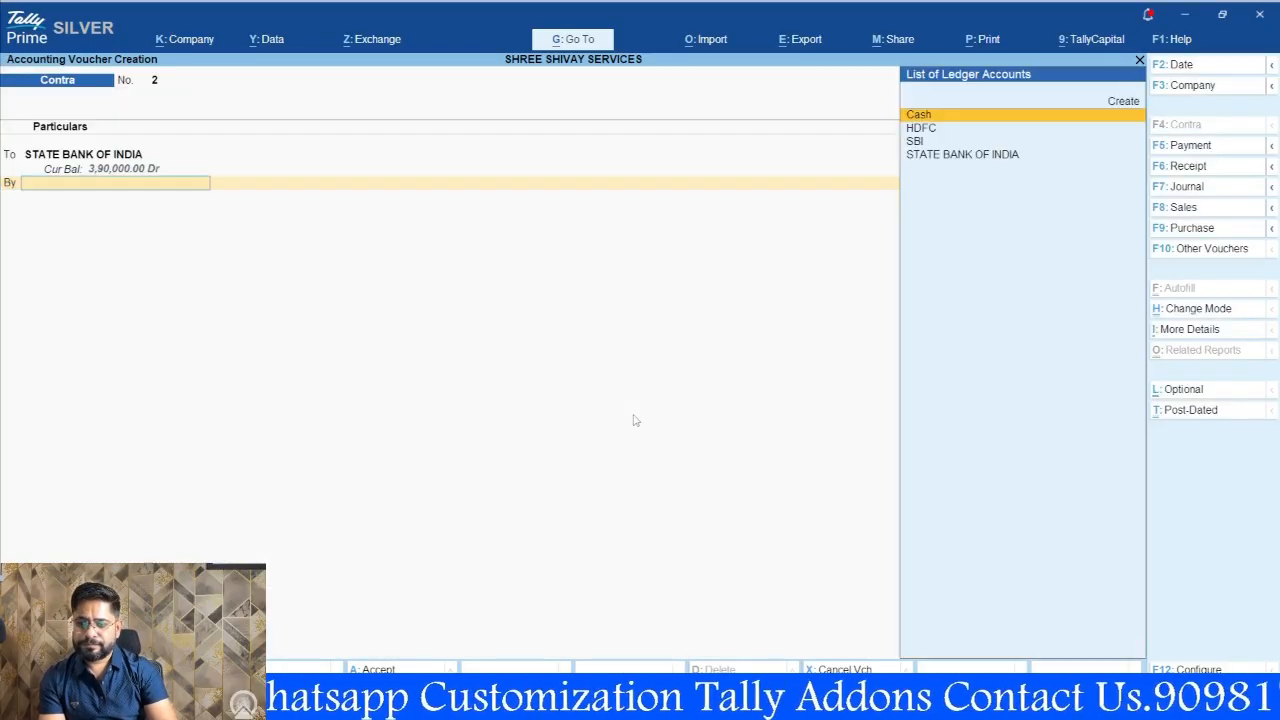
# Step: Debit Cash with 10,000 and save the cash withdrawal voucher without a narration
pyautogui.press('Down')
pyautogui.press('Down')
pyautogui.press('Up')
pyautogui.press('Up')
pyautogui.press('Return')
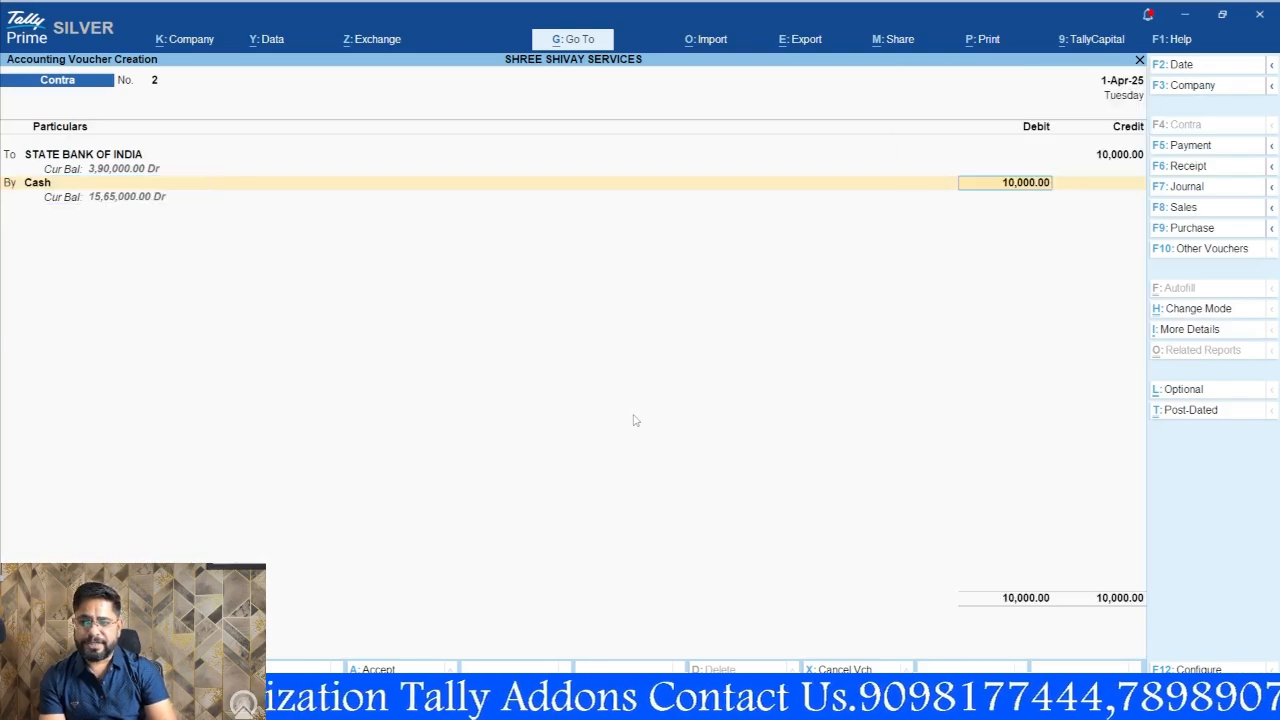
pyautogui.press('Return')
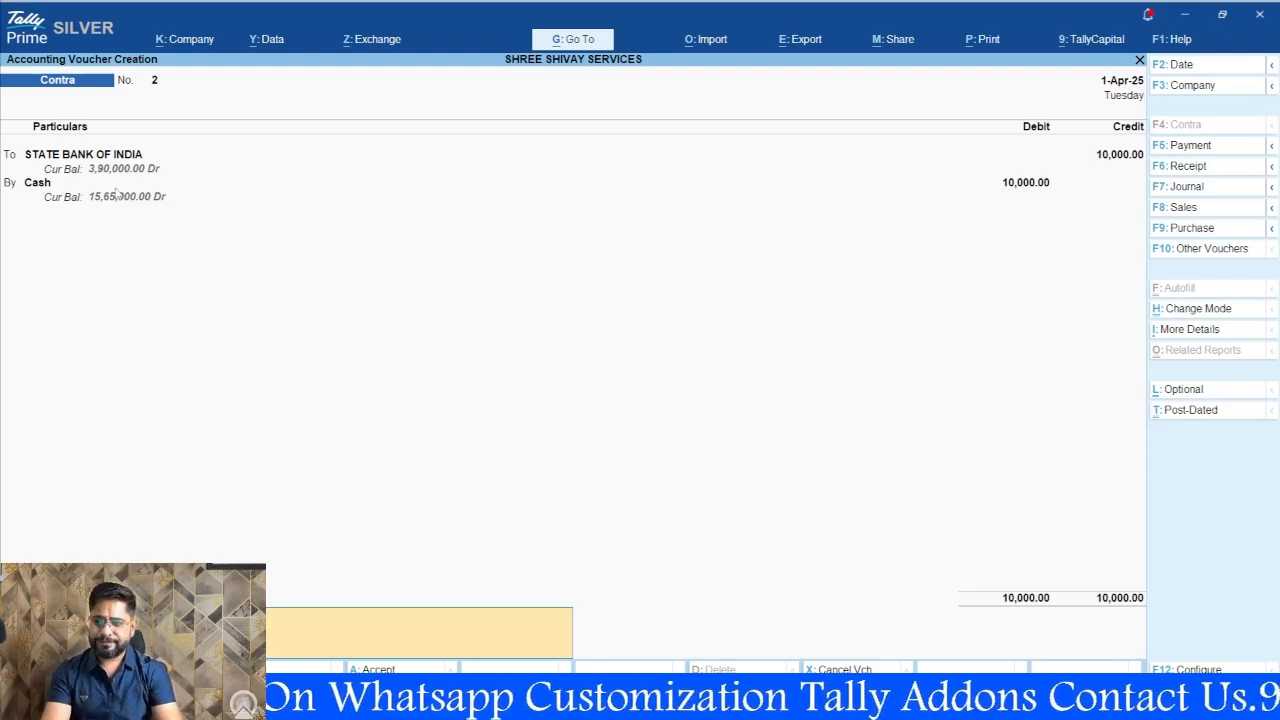
pyautogui.press('Return')
pyautogui.press('Return')
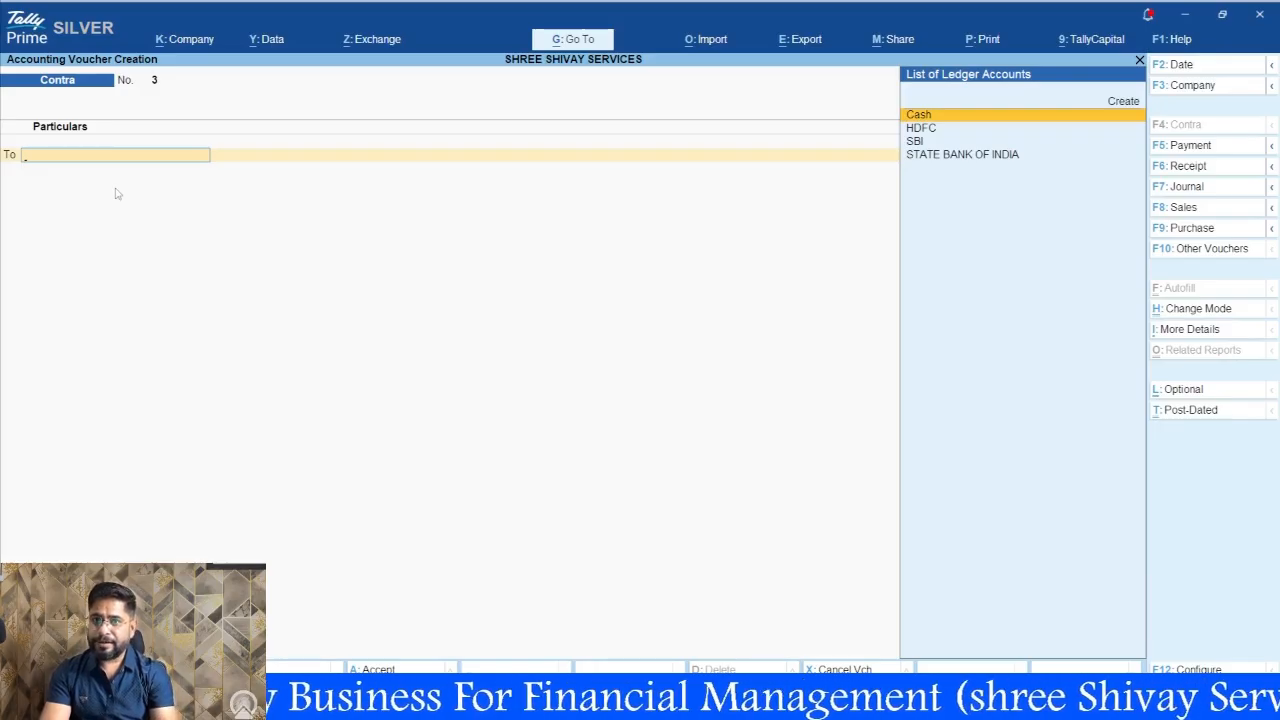
# Step: Credit STATE BANK OF INDIA with 20000 in Contra voucher 3 and accept its Cheque allocation
pyautogui.press('Down')
pyautogui.press('Down')
pyautogui.press('Down')
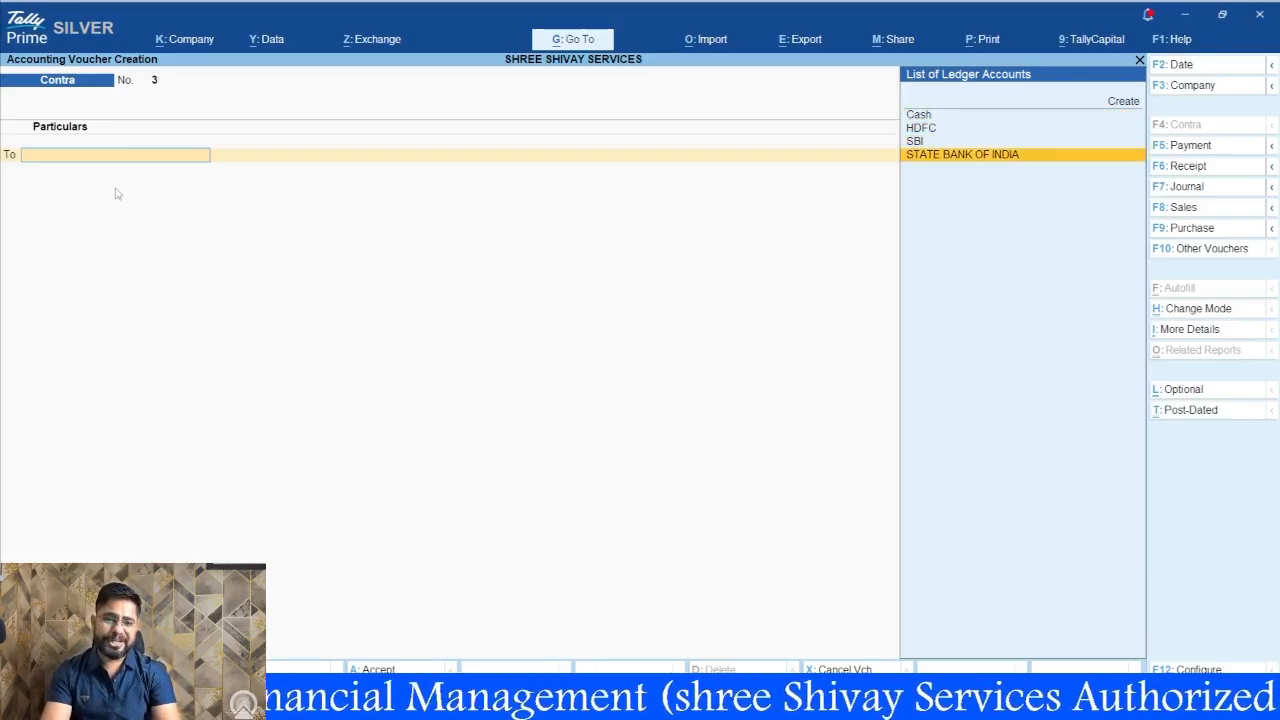
pyautogui.press('Return')
pyautogui.write('20000')
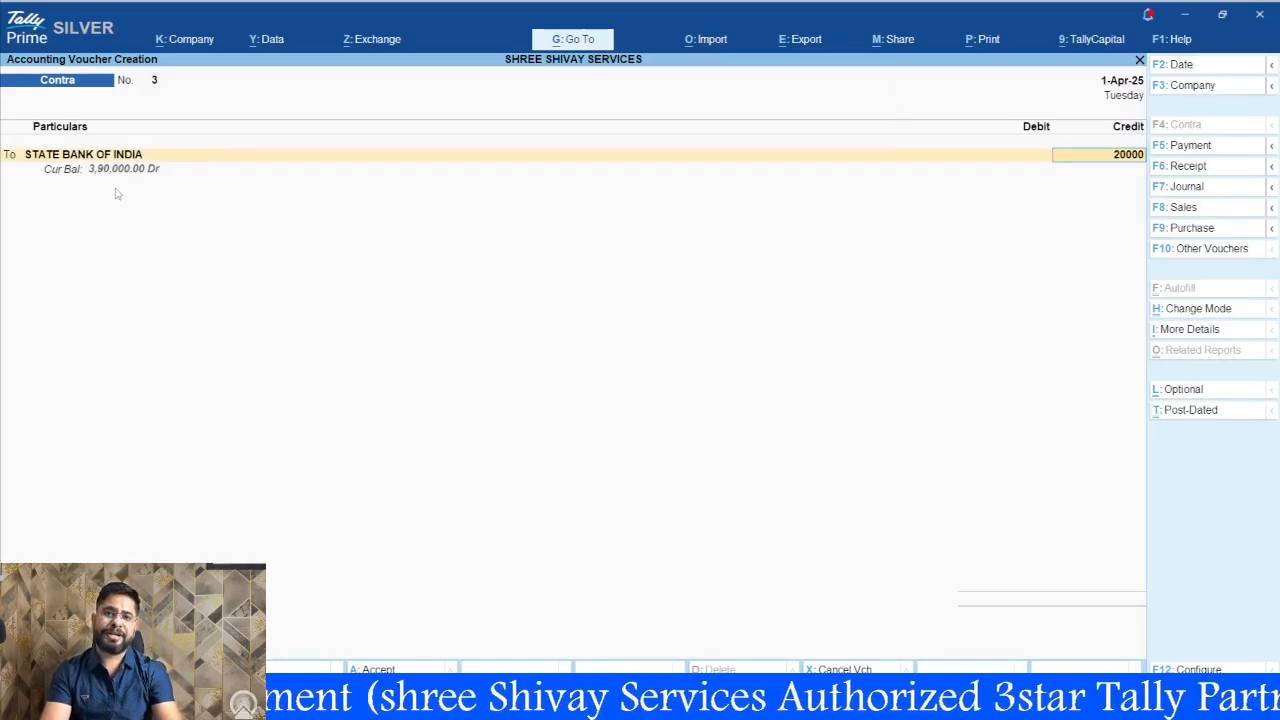
pyautogui.press('Return')
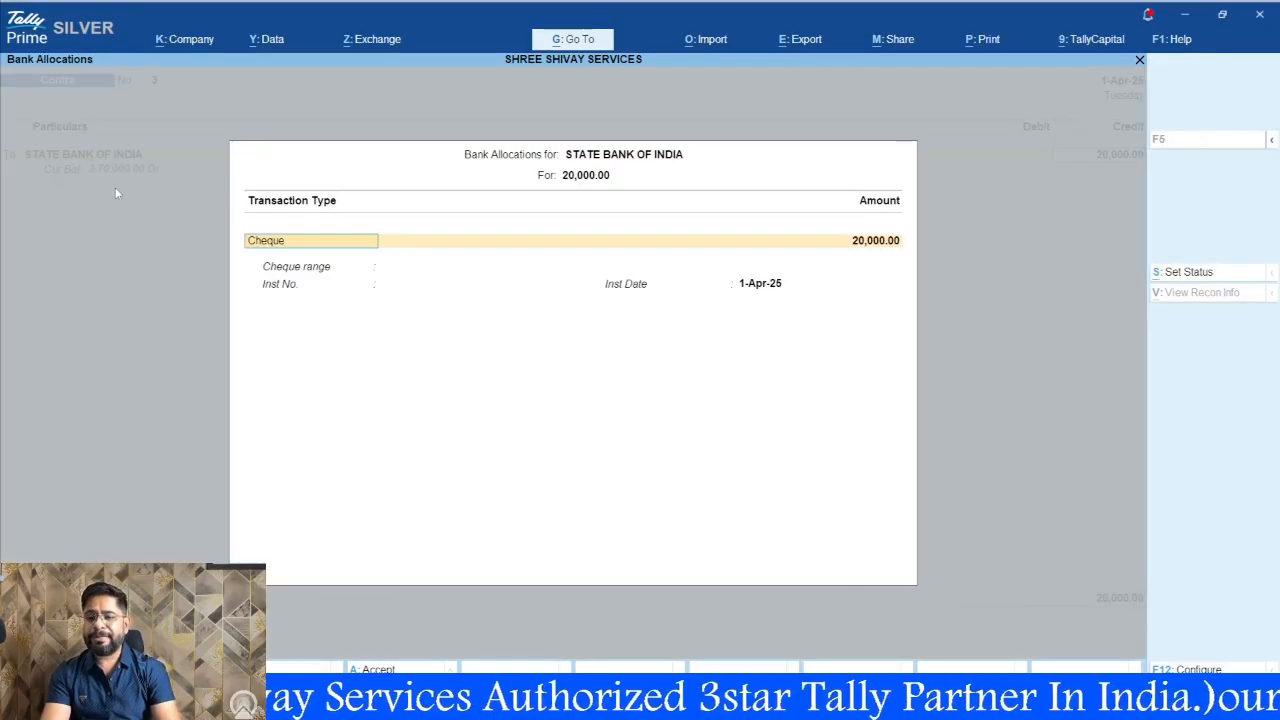
pyautogui.hotkey('ctrl', 'a')
# Step: Debit HDFC with 20,000 as a Cheque/DD allocation and save the bank transfer voucher without a narration
pyautogui.press('Return')
pyautogui.write('HD')
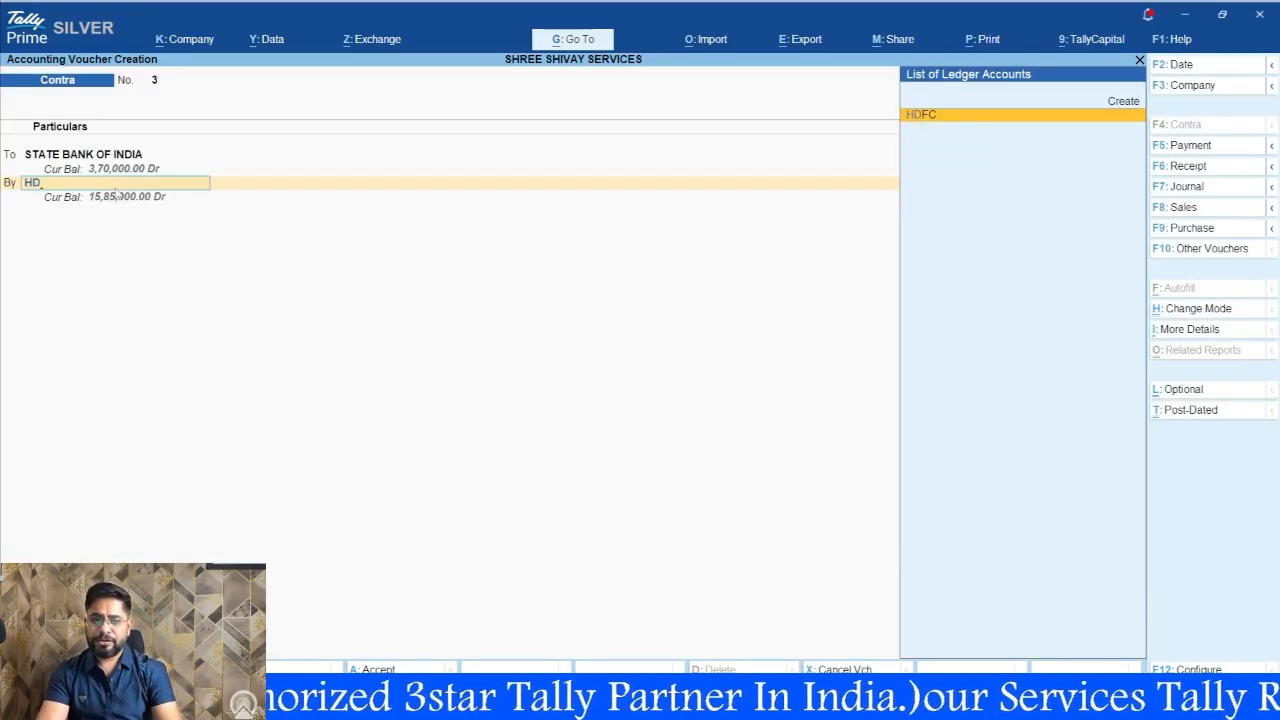
pyautogui.press('Return')
pyautogui.press('Return')
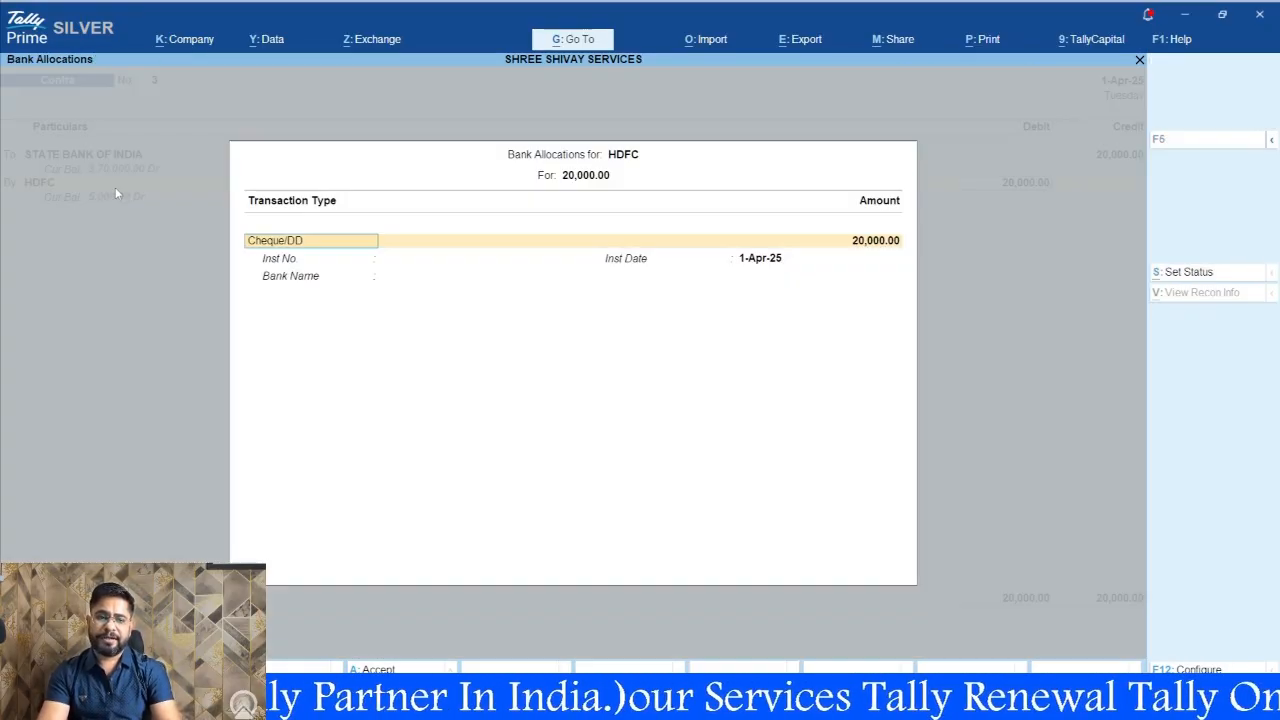
pyautogui.press('Return')
pyautogui.press('Return')
pyautogui.press('Return')
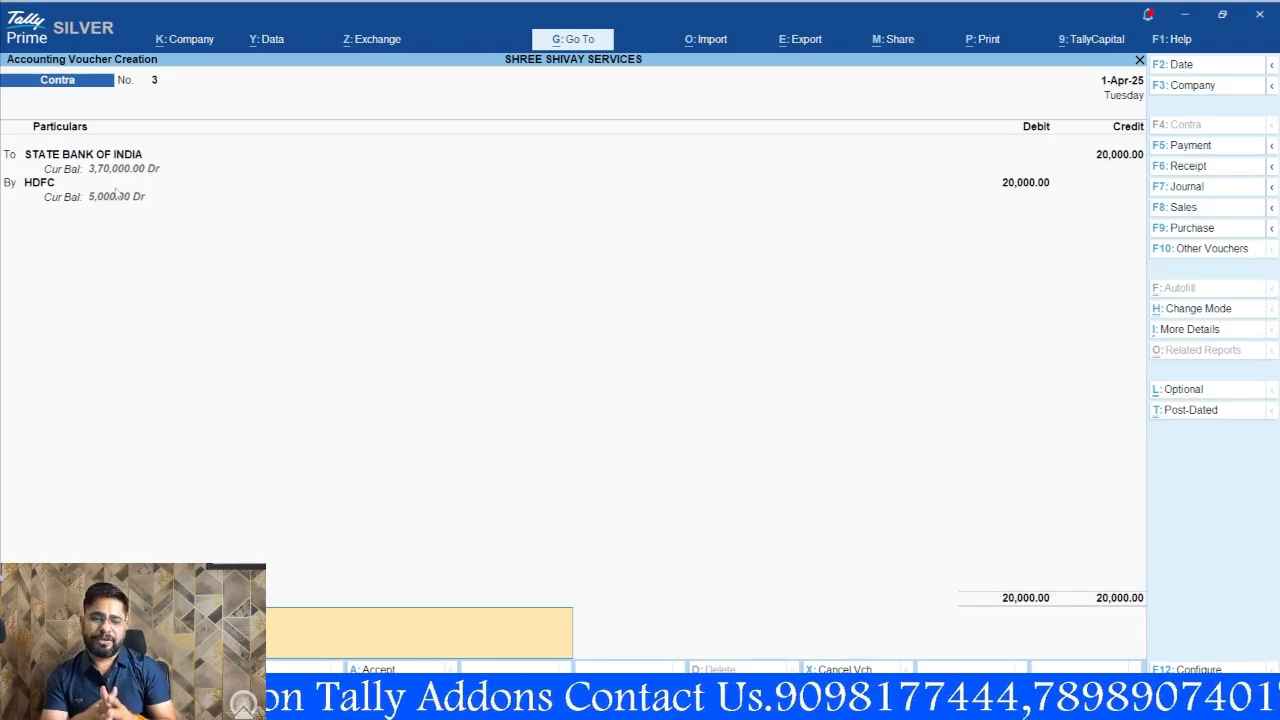
pyautogui.press('Return')
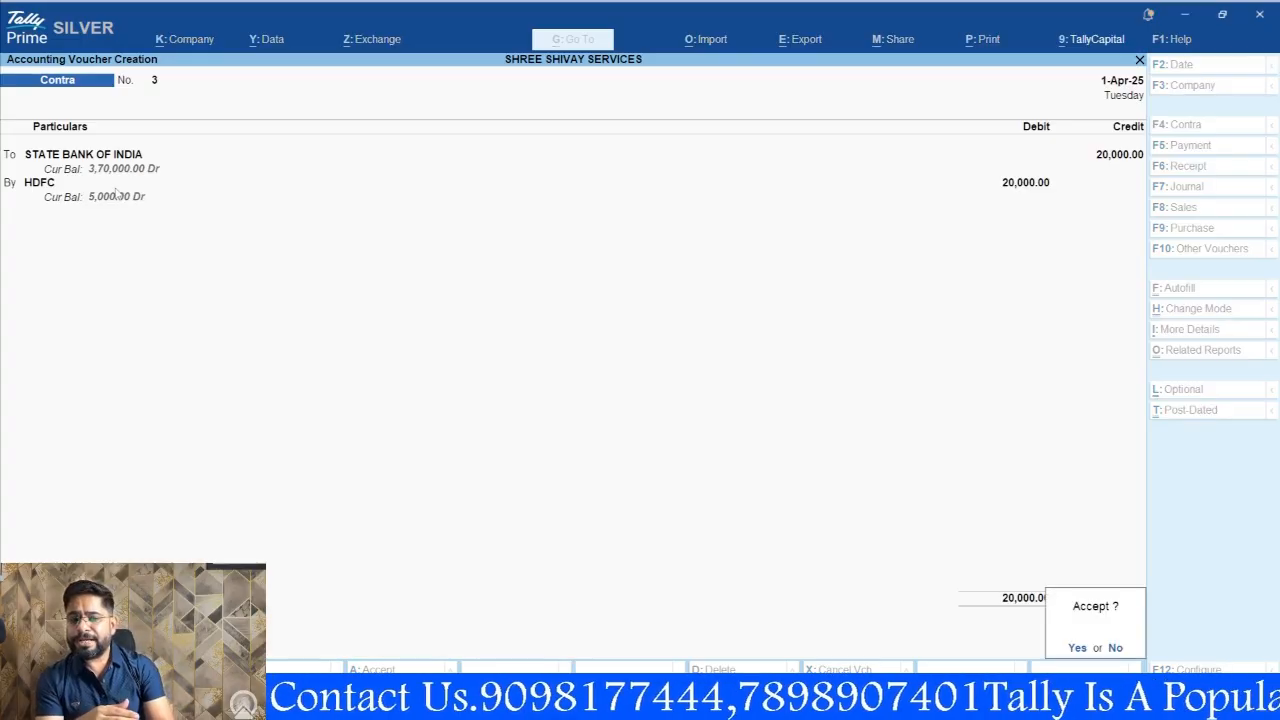
pyautogui.press('Return')
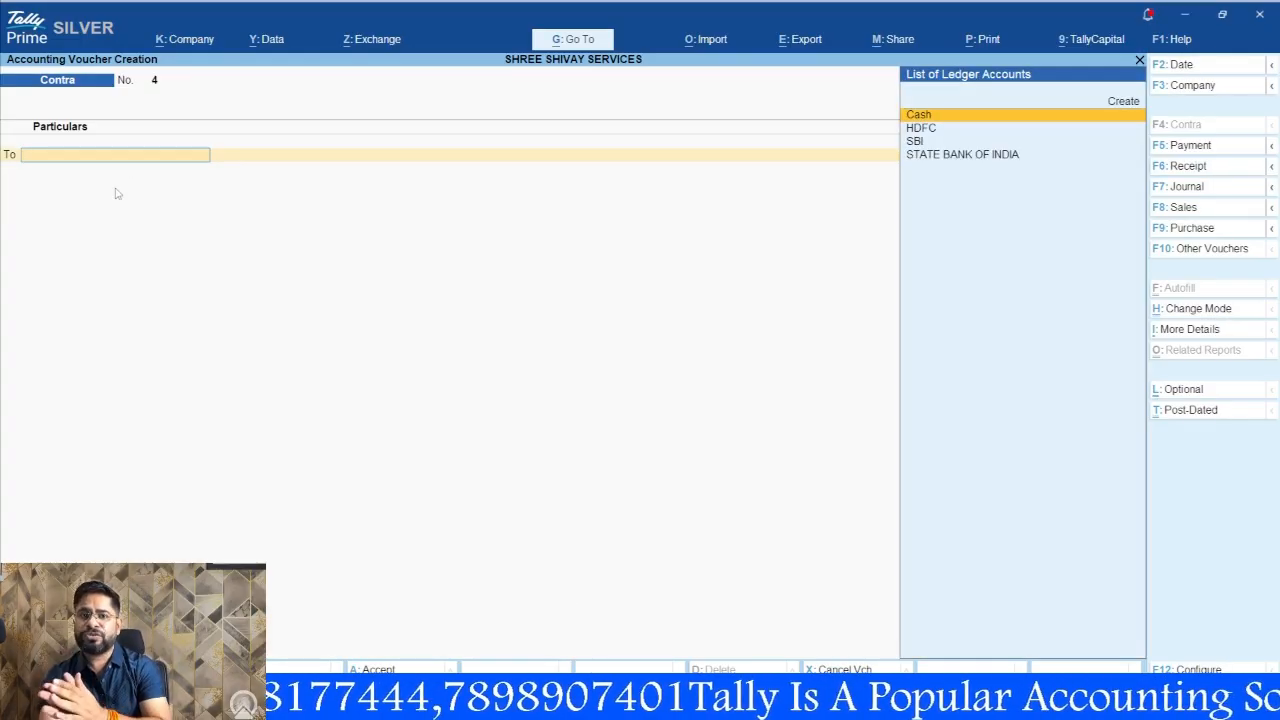